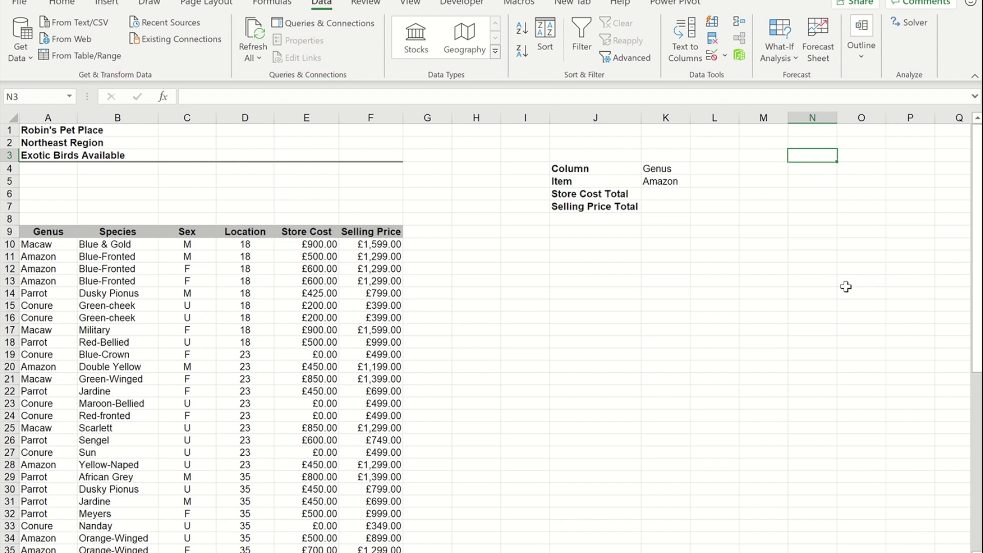
Review the Column (K4) and Item (K5) criteria and the Store Cost and Selling Price total cells.
left_click(666, 181)
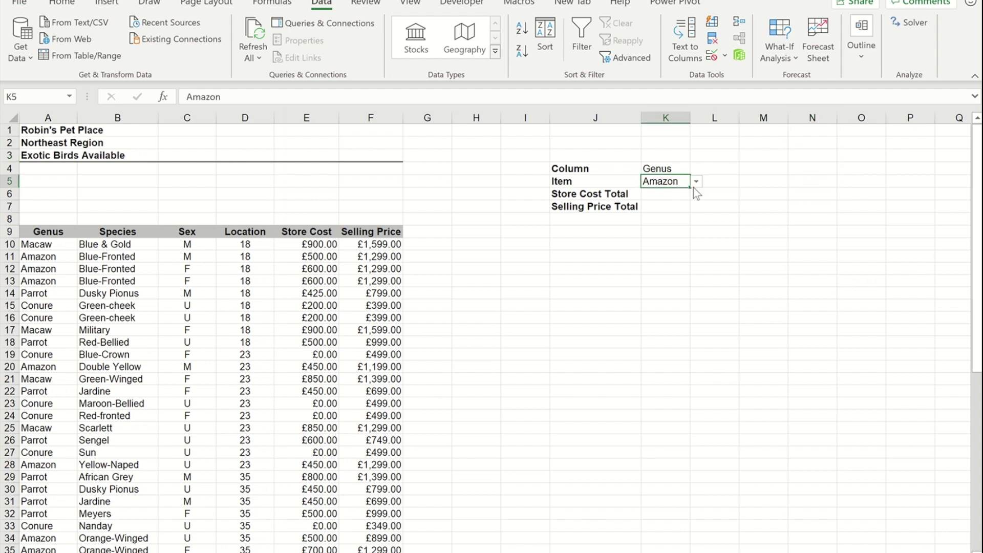
left_click(654, 168)
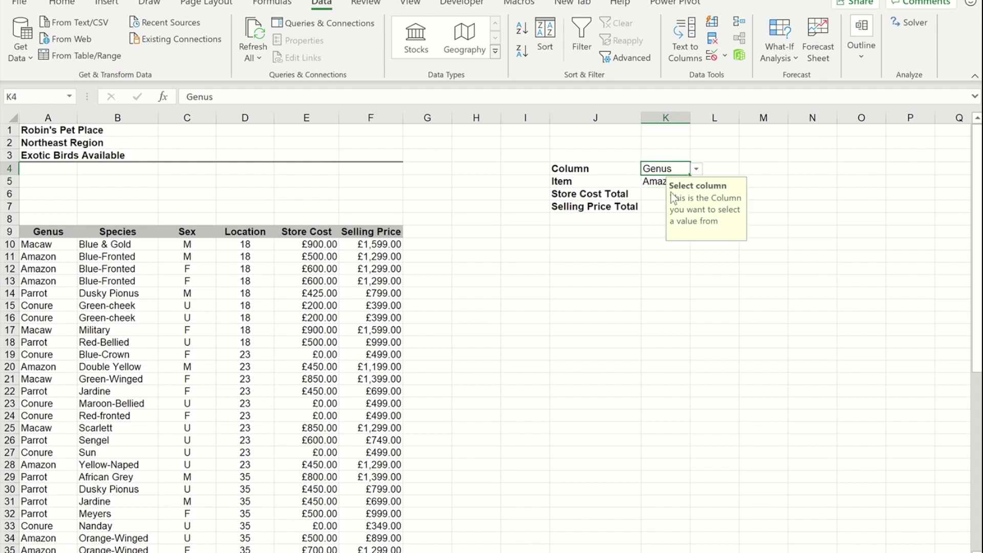
left_click(613, 279)
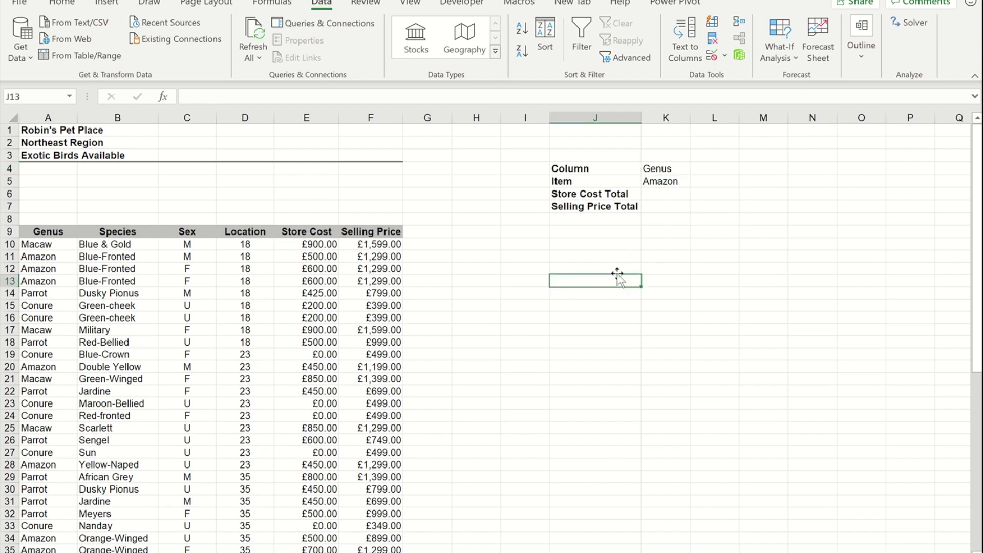
left_click(668, 196)
left_click(656, 209)
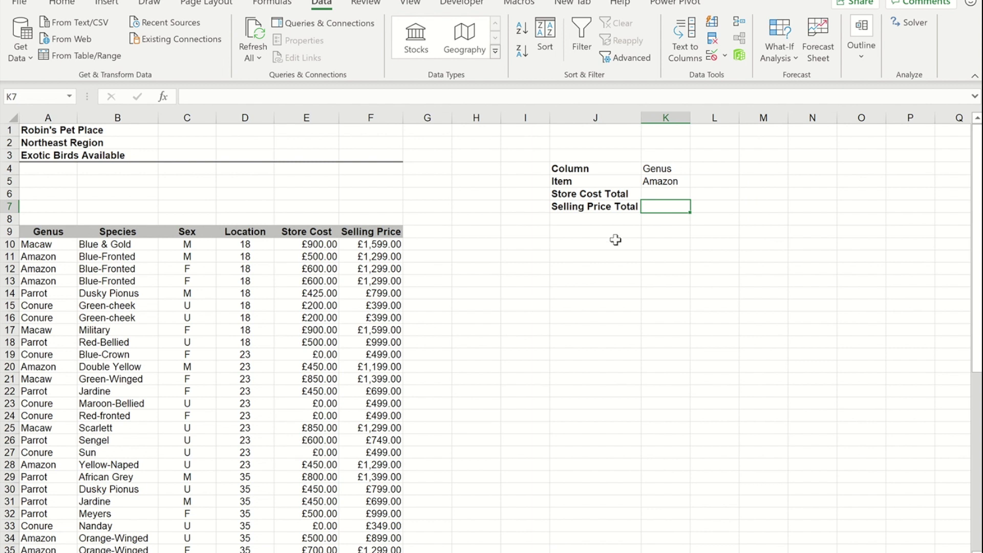
Start a DSUM formula in K6 and bring up its Function Arguments dialog.
left_click(658, 195)
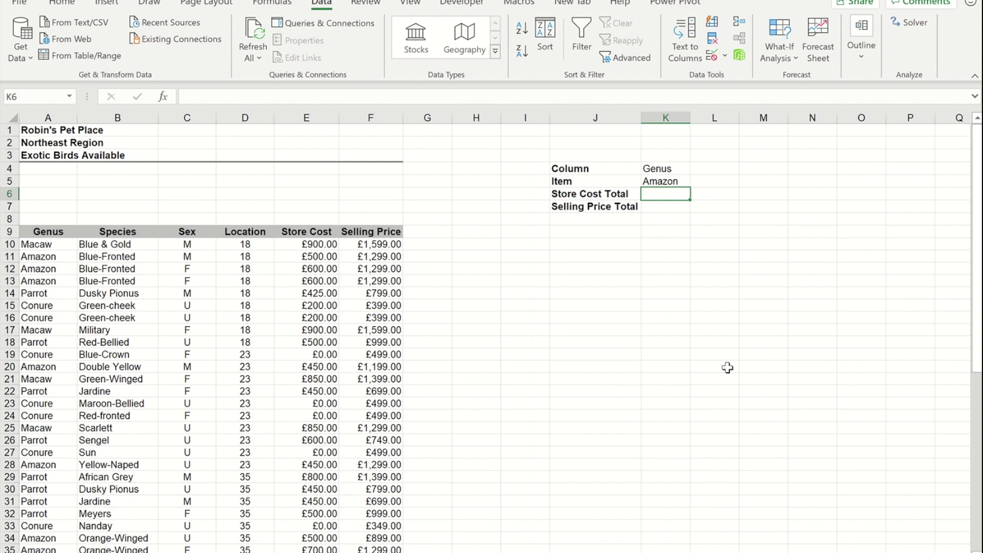
type("=")
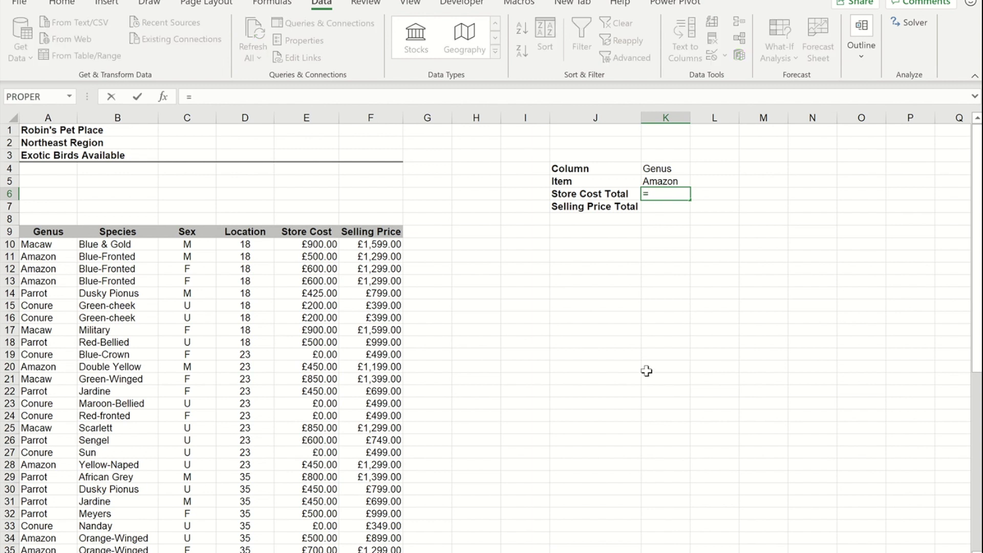
type("D")
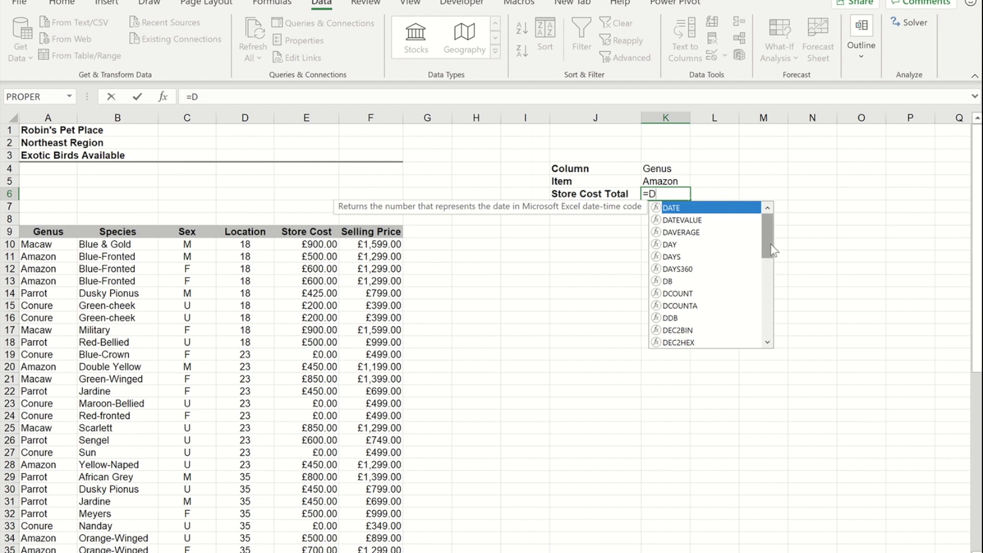
left_click_drag(768, 235, 766, 316)
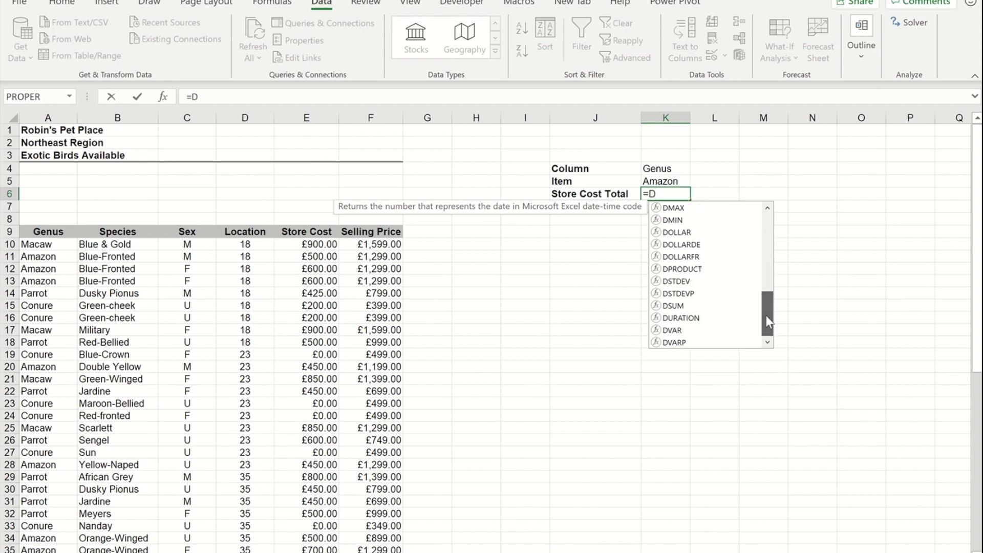
left_click(673, 305)
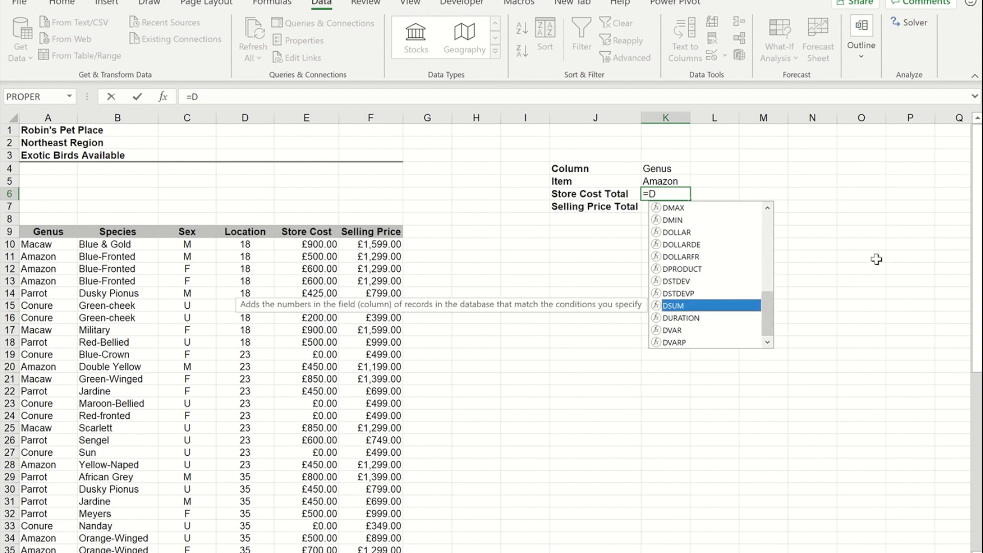
key("Tab")
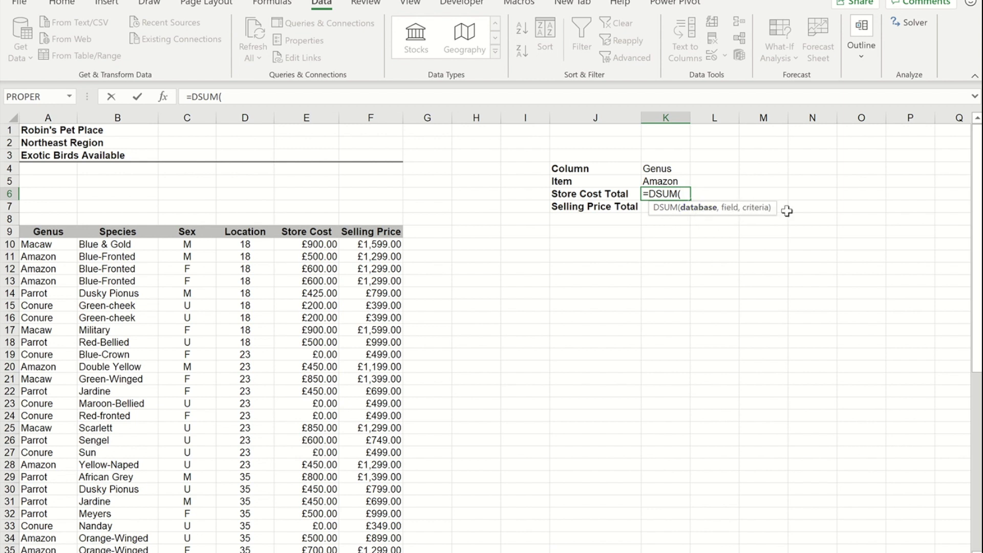
left_click(163, 100)
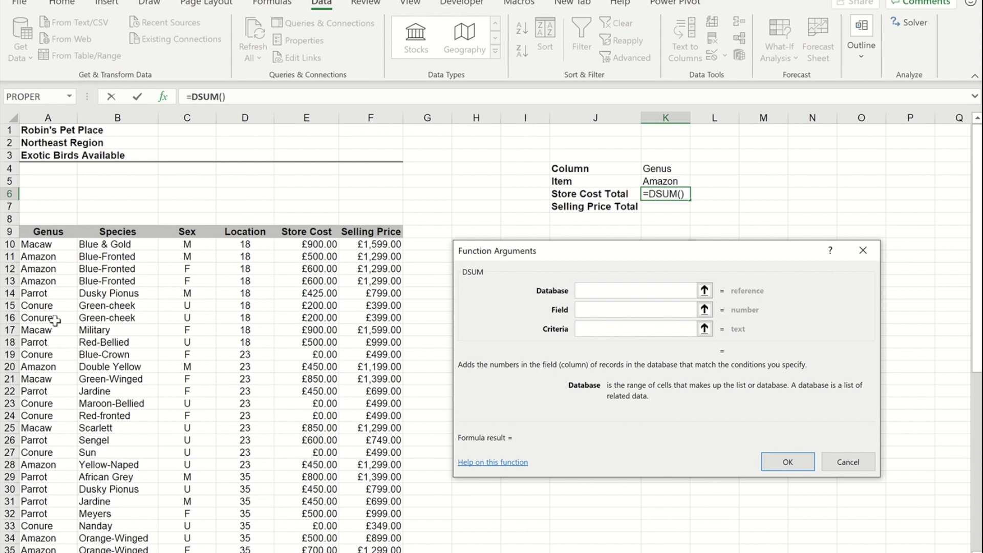
Fill the DSUM arguments with database A9:F57, field E9 and criteria K4:K5, giving 7300.
left_click(33, 230)
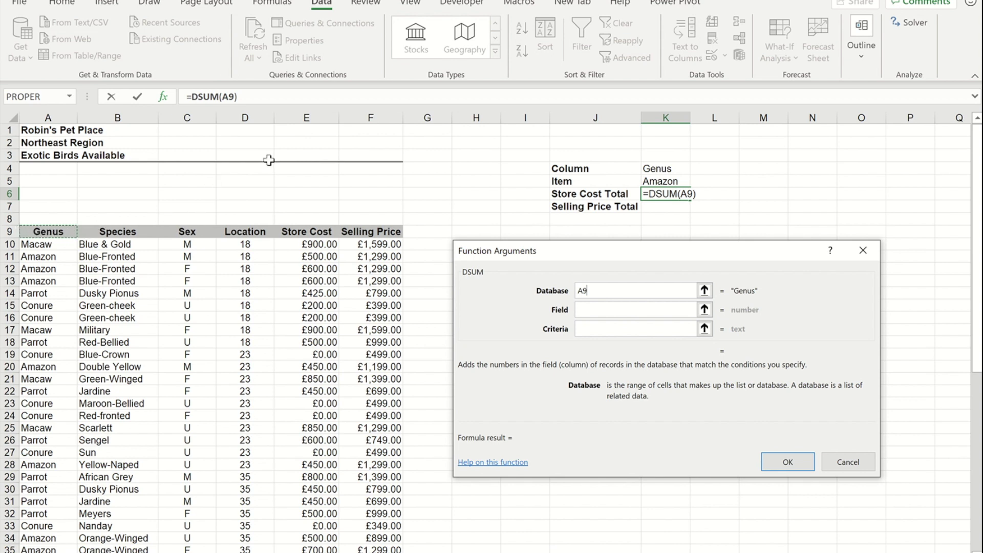
key("ctrl+shift+Right")
key("ctrl+shift+Down")
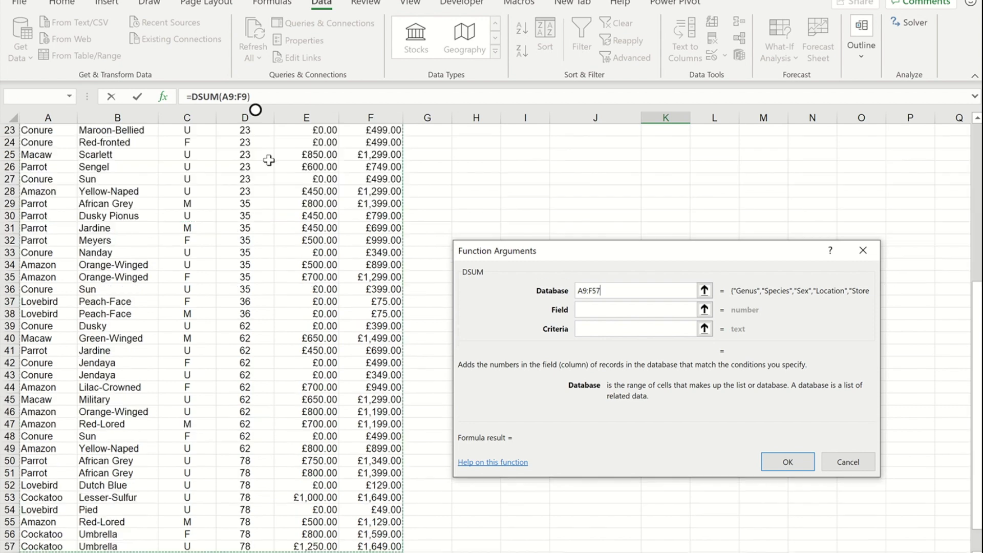
double_click(627, 290)
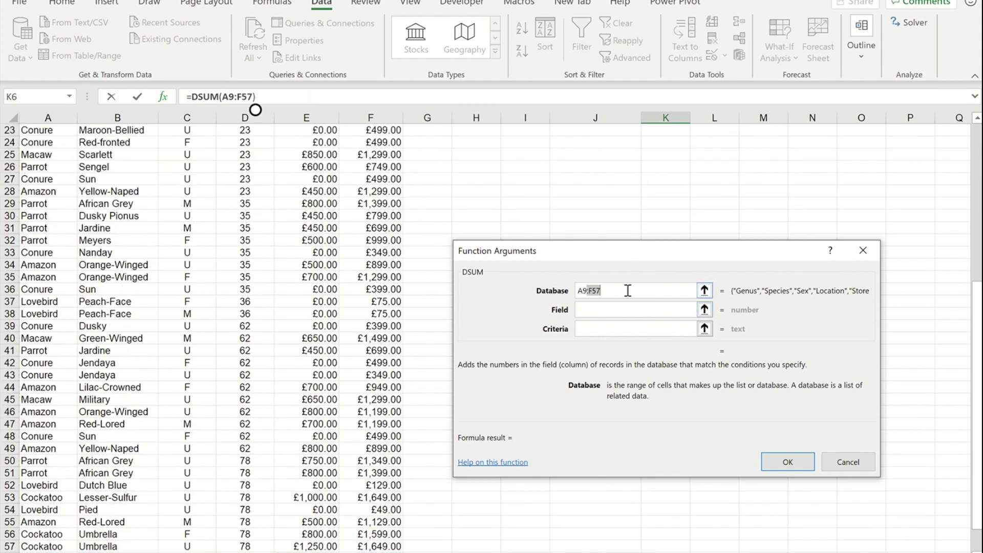
left_click(604, 310)
scroll(408, 283, "up", 7)
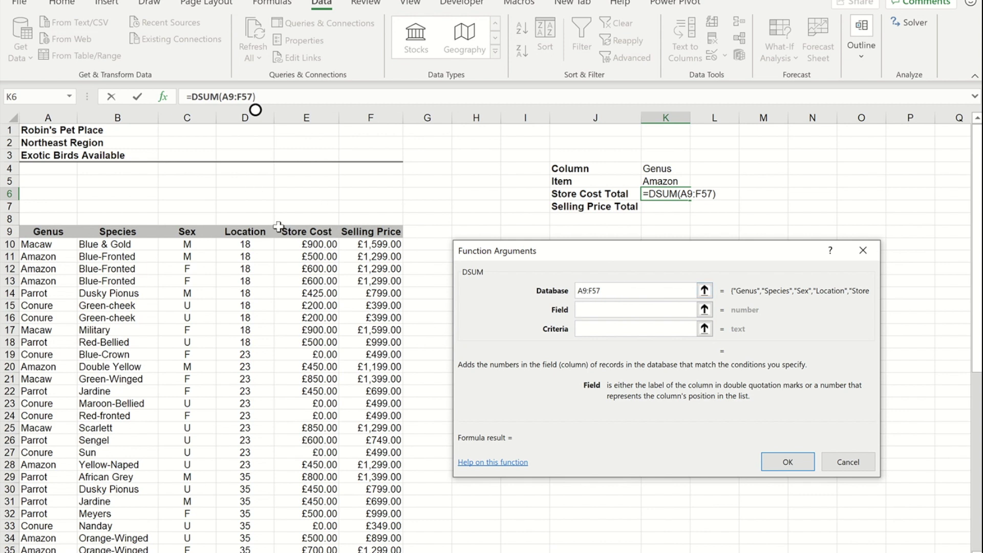
left_click(308, 232)
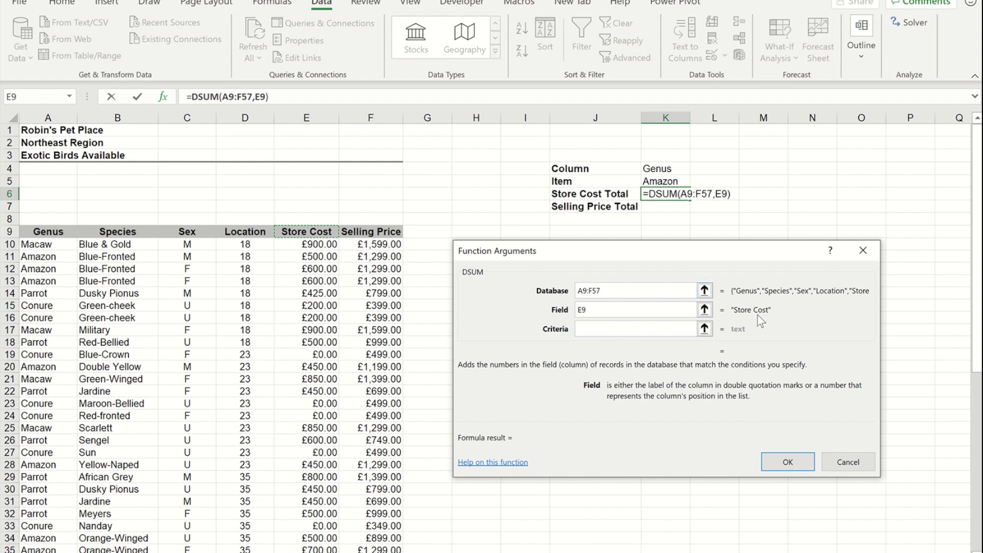
left_click(609, 329)
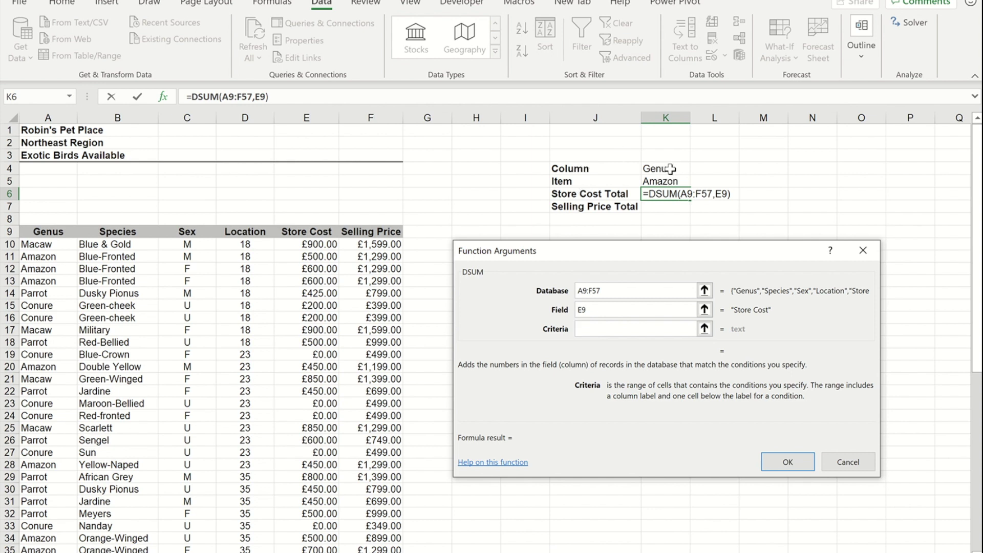
left_click_drag(670, 169, 666, 183)
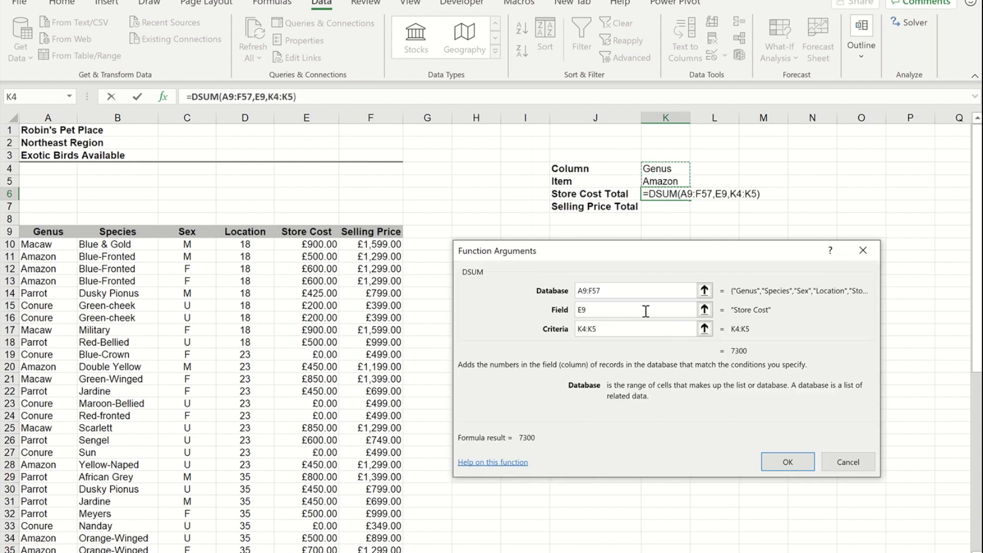
left_click(789, 463)
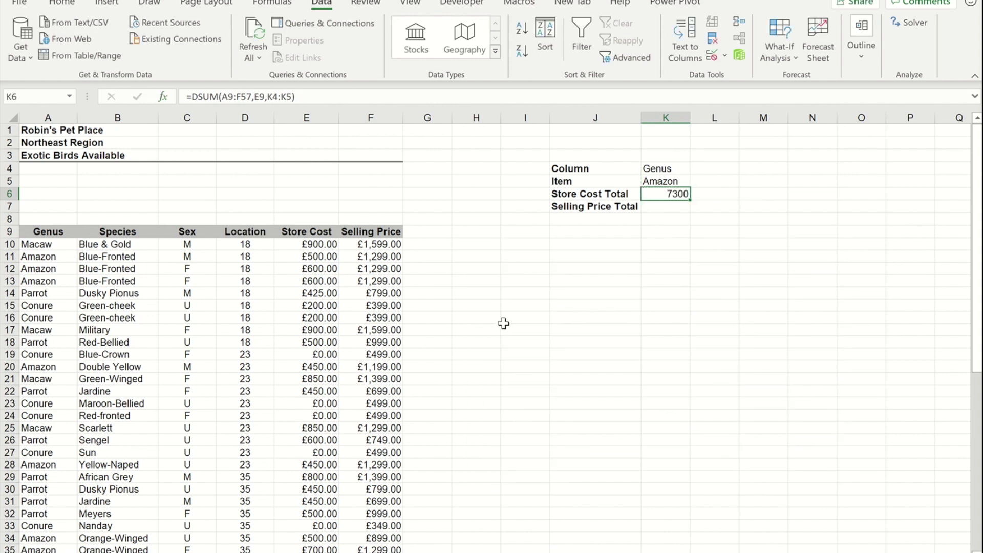
Format the Store Cost Total in K6 as Currency, showing £7,300.00.
left_click(62, 3)
left_click(519, 28)
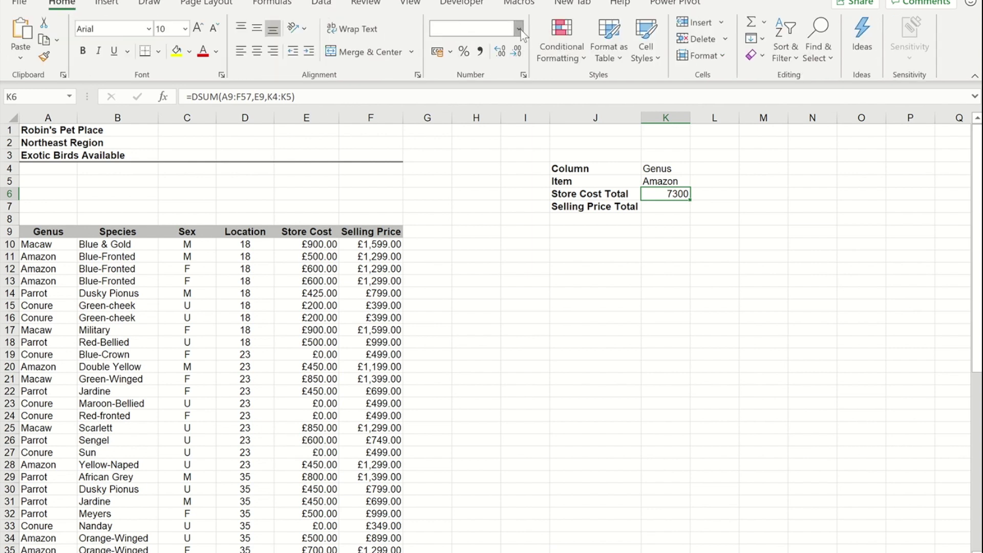
left_click(490, 127)
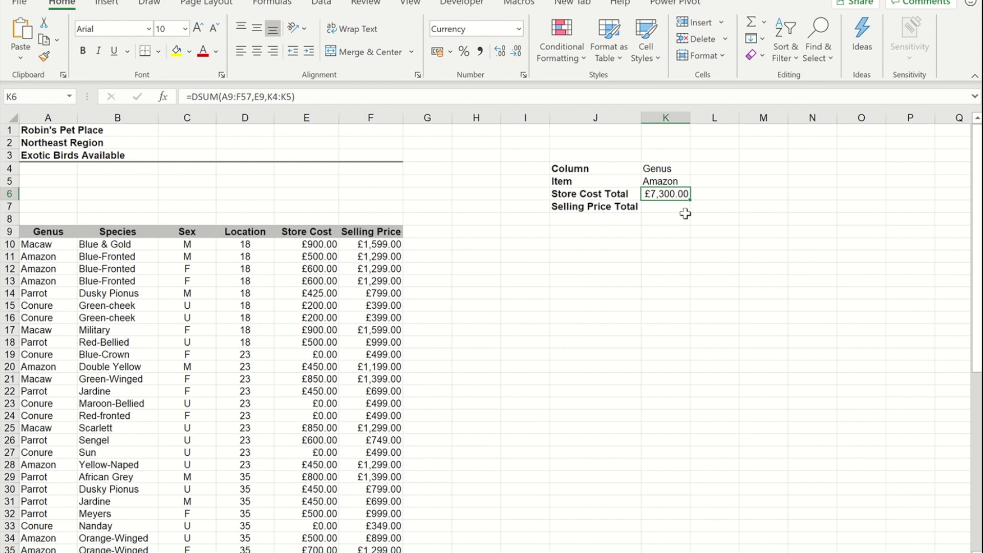
Begin a DSUM formula in K7 with the database range A9:F57.
left_click(659, 207)
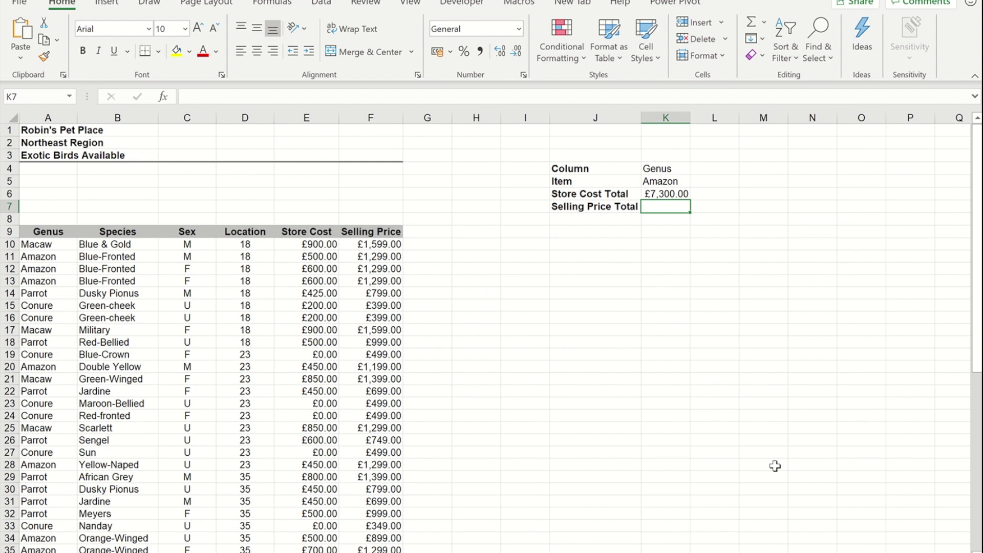
type("=D")
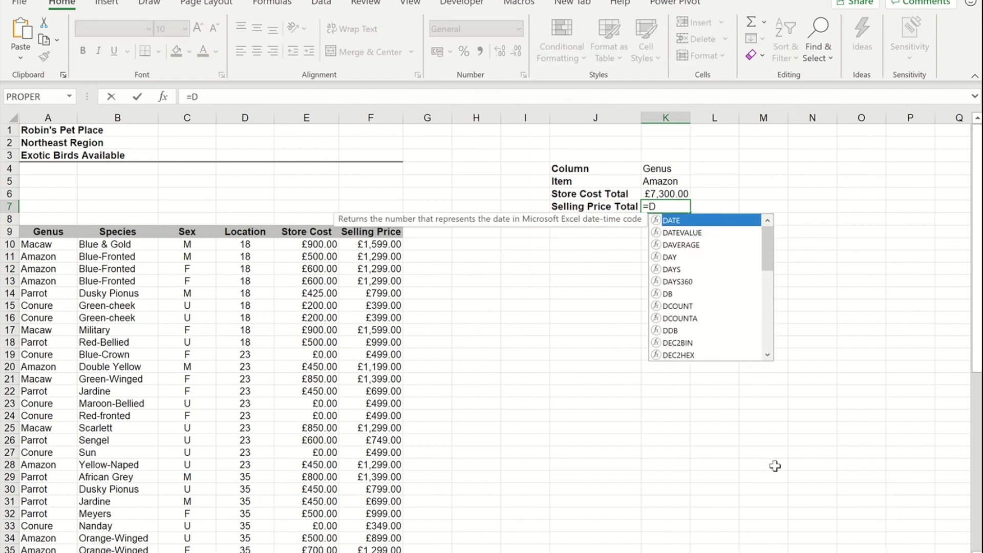
type("S")
key("Down")
key("Down")
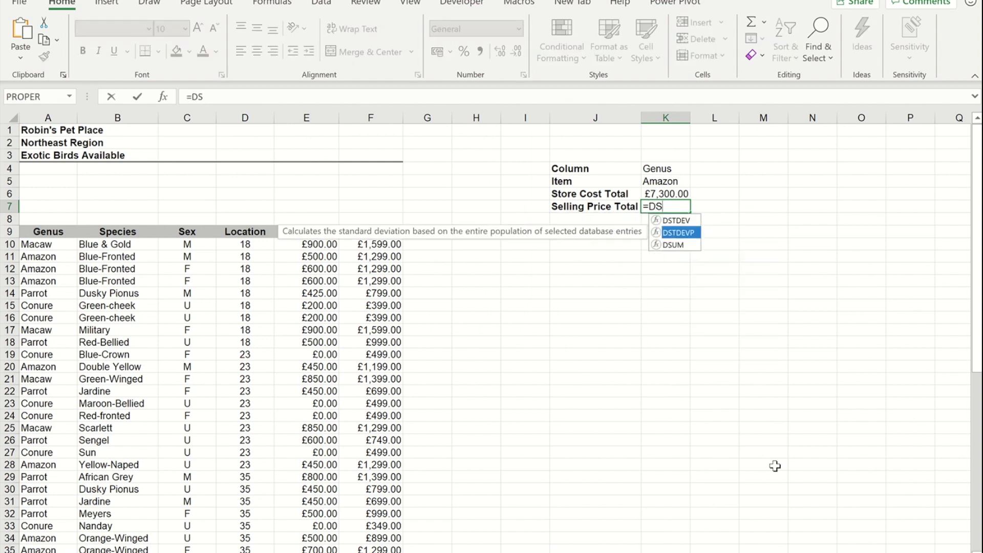
key("Tab")
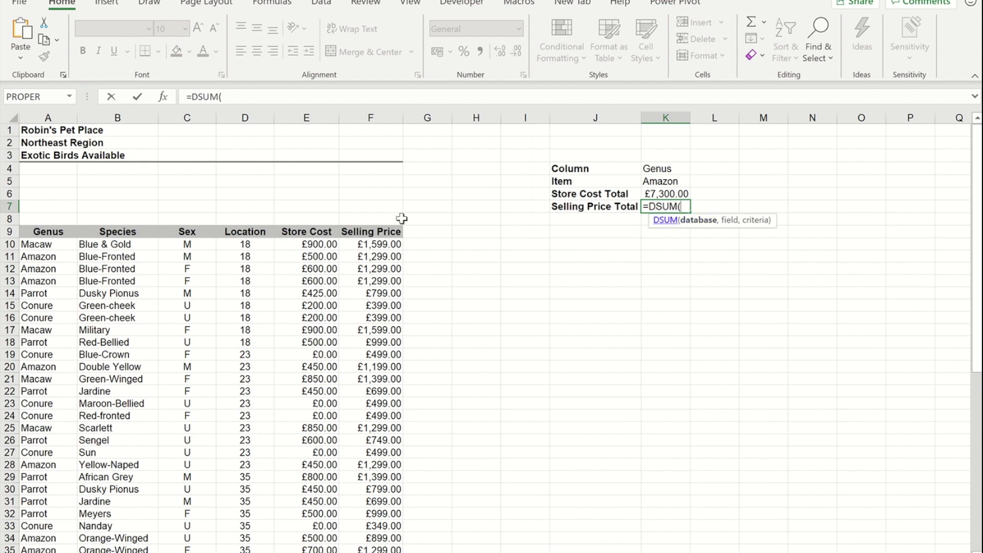
left_click(39, 232)
key("ctrl+shift+Right")
key("ctrl+shift+Down")
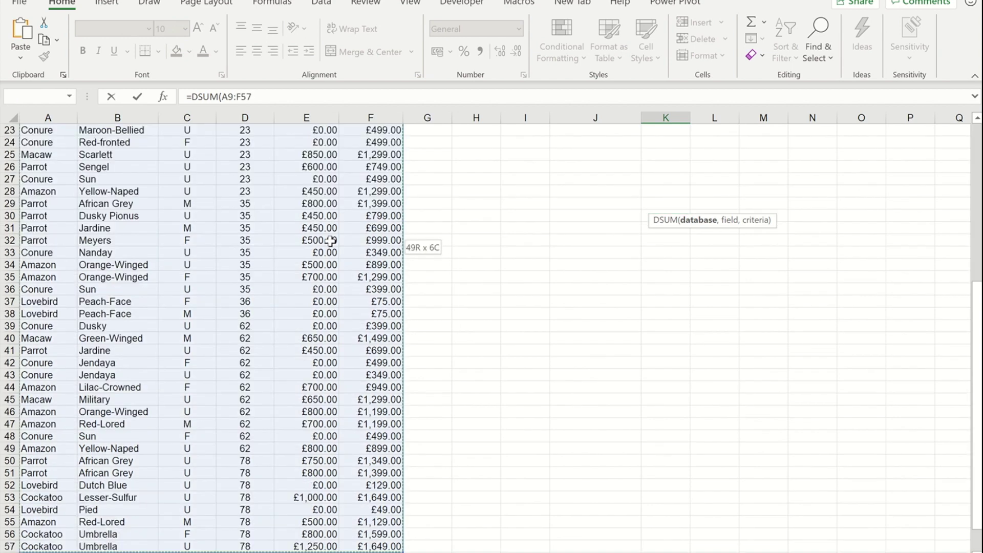
type(",")
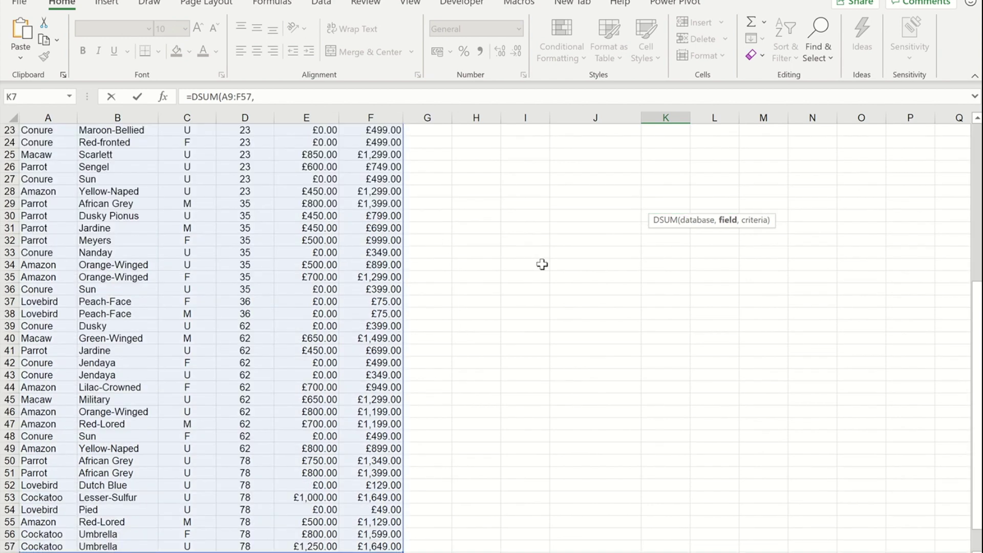
Complete K7 as =DSUM(A9:F57,F9,K4:K5) using the Selling Price field and K4:K5 criteria.
scroll(542, 264, "up", 7)
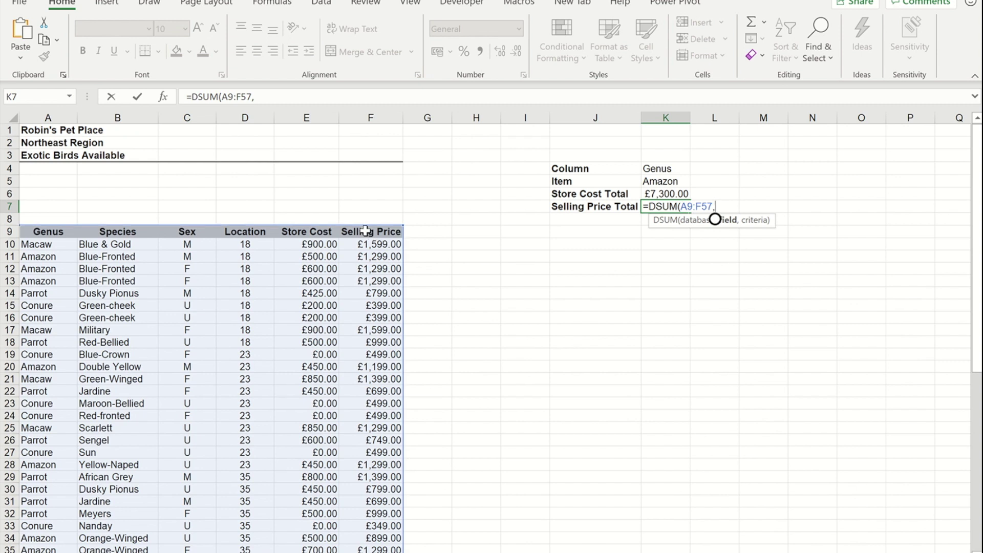
left_click(365, 231)
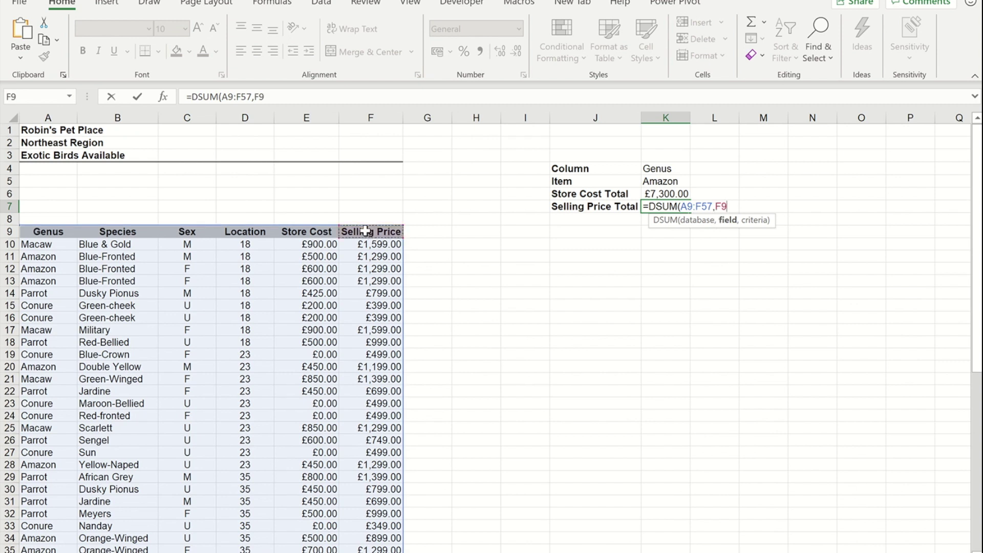
type(",")
left_click(666, 168)
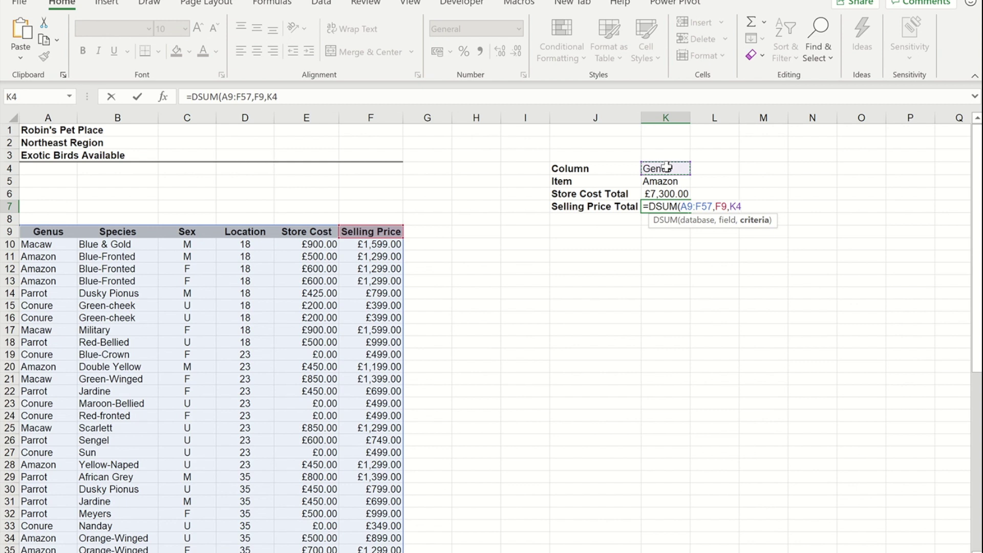
left_click_drag(666, 166, 665, 183)
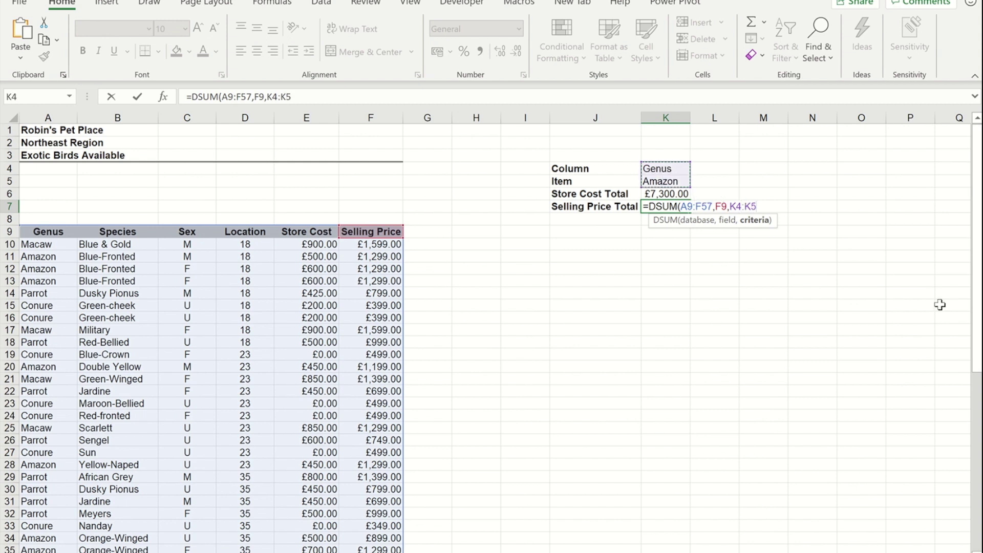
type(")")
key("Return")
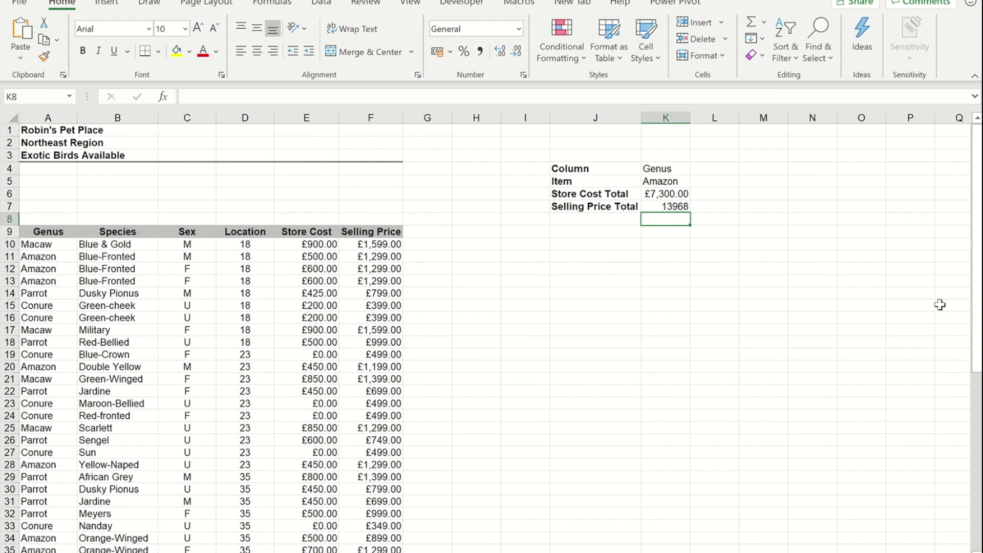
Copy K6's currency format to K7 with Format Painter and autofit column K.
left_click(668, 194)
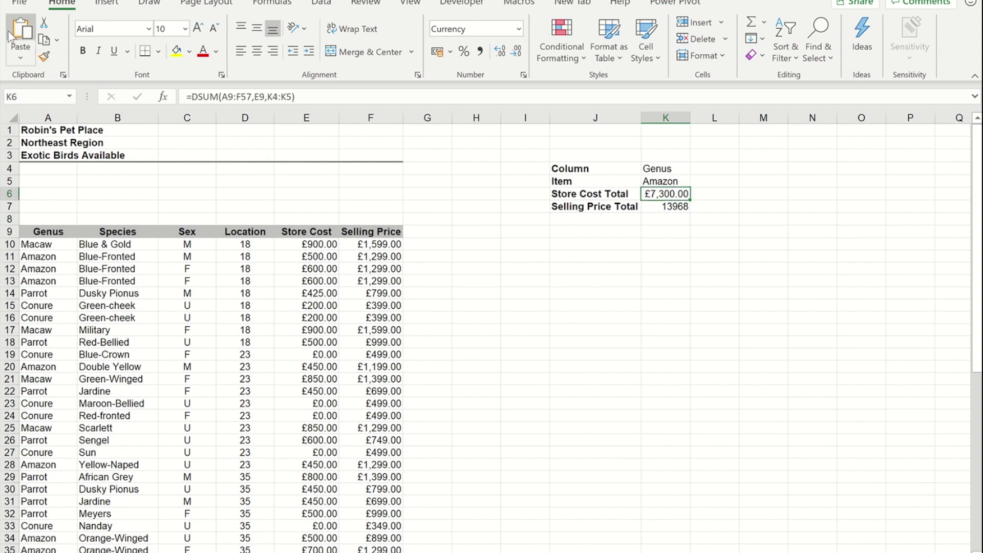
left_click(43, 57)
left_click(668, 206)
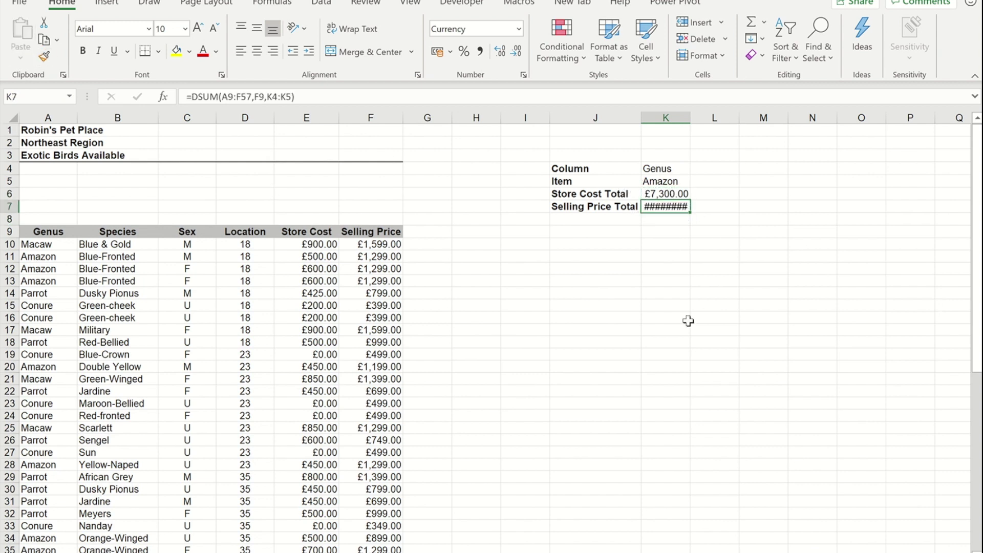
double_click(689, 114)
left_click(675, 244)
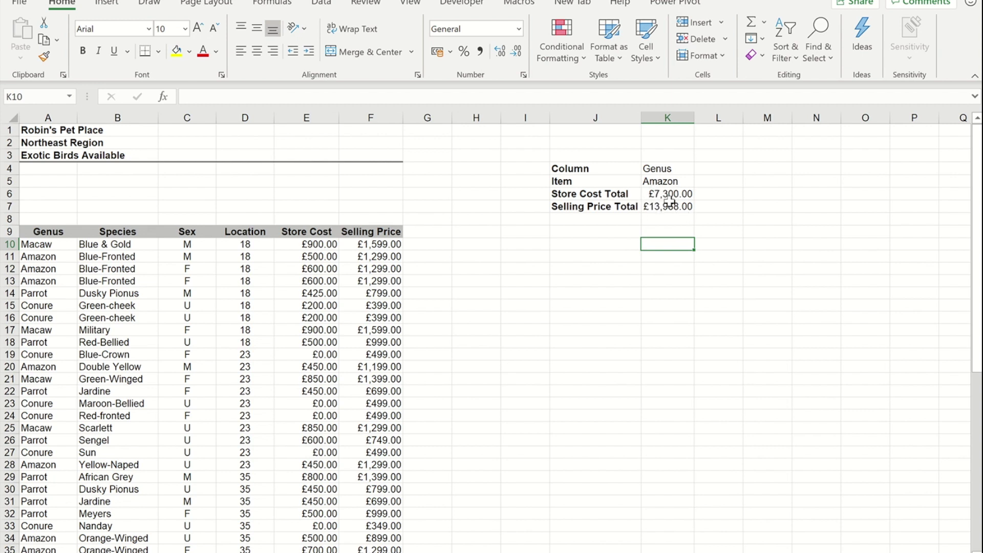
Set the Column criterion in K4 to Species.
left_click(677, 168)
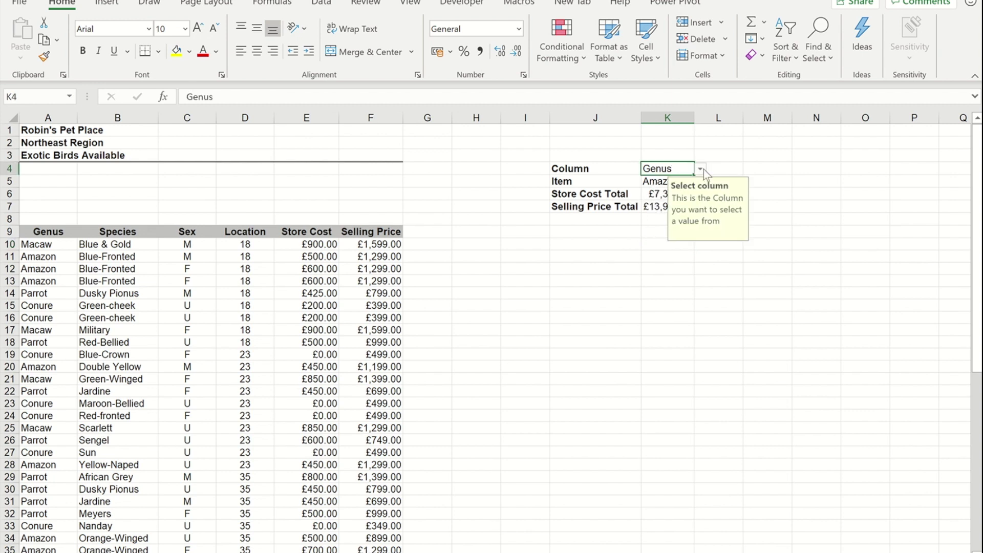
left_click(702, 170)
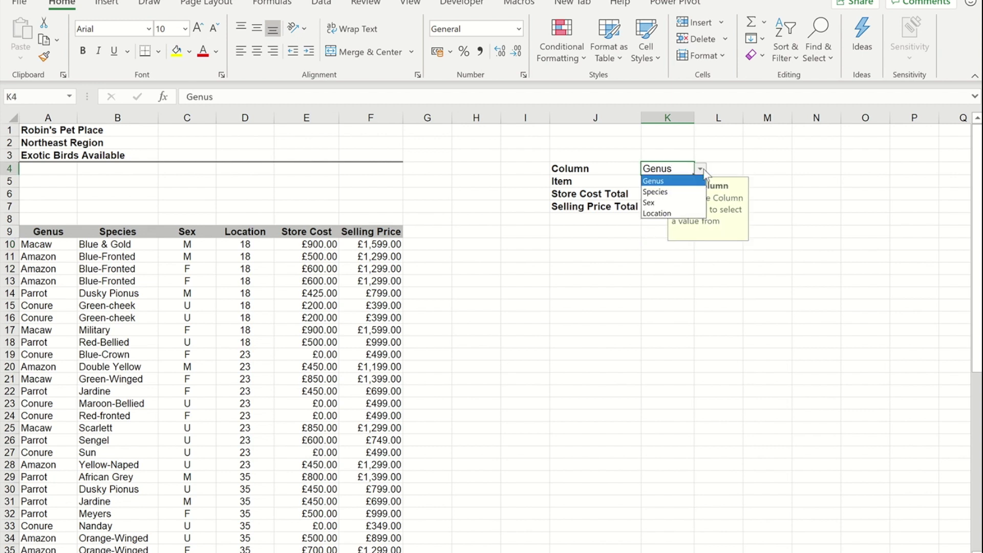
left_click(674, 192)
key("Tab")
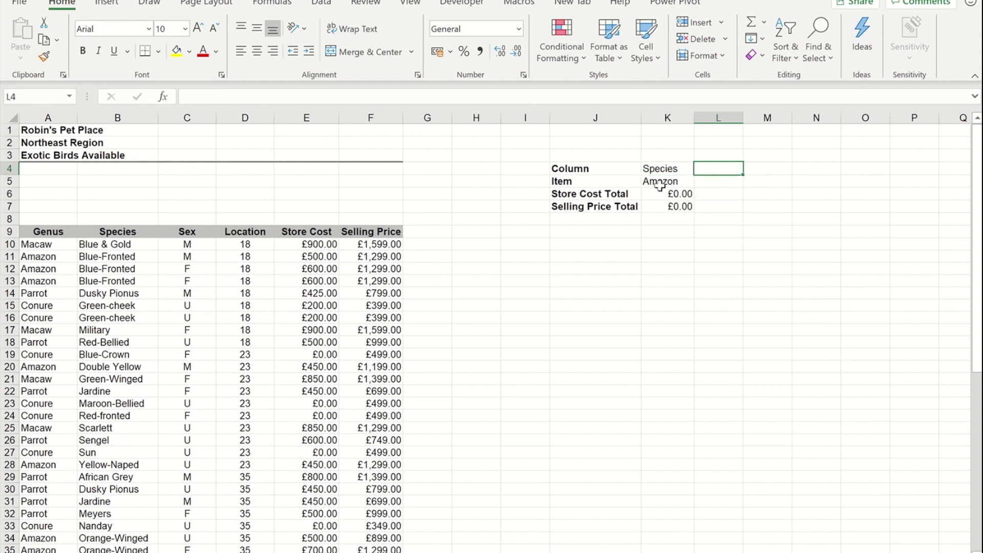
Set the Item criterion in K5 to Blue-Fronted, updating the totals to £1,700.00 and £3,897.00.
left_click(661, 184)
left_click(700, 182)
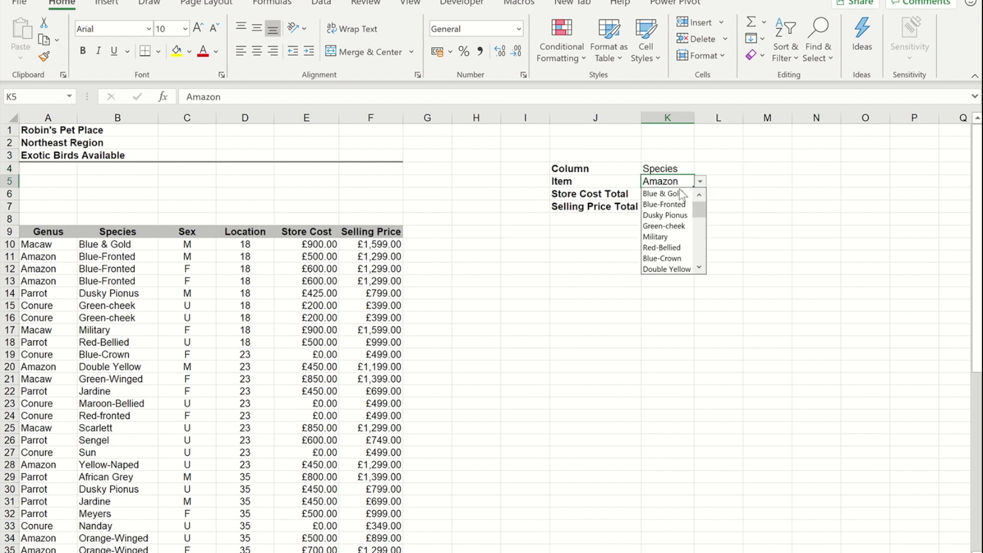
left_click(665, 204)
left_click(670, 206)
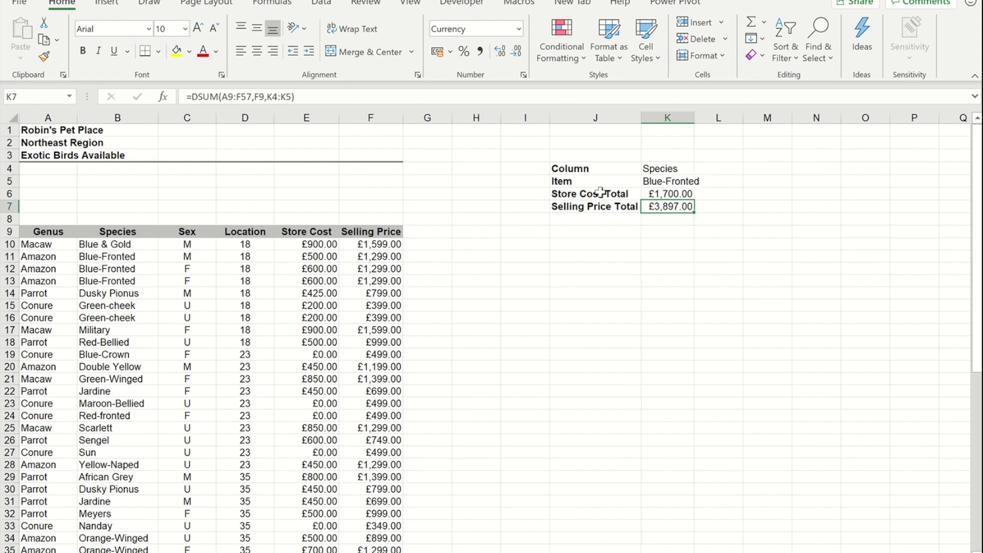